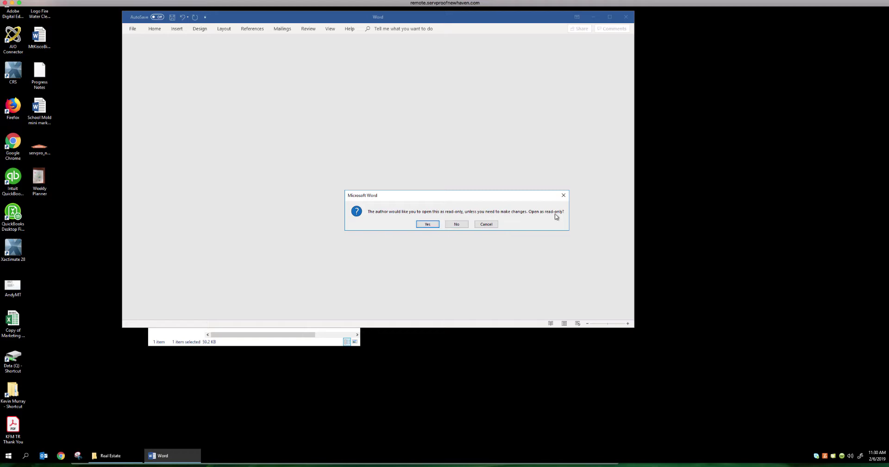
# - Open the document as read-only and save a copy in the Real Estate folder as "Raveis Preferred Customer Program"
pyautogui.click(427, 224)
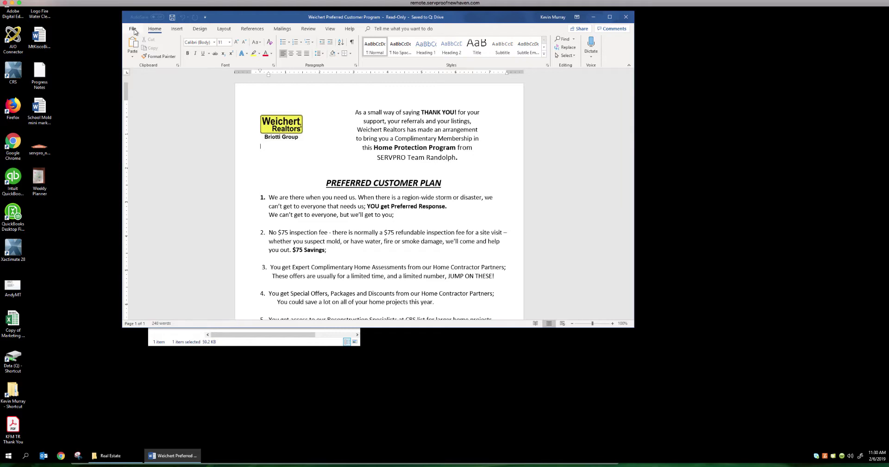
pyautogui.click(134, 30)
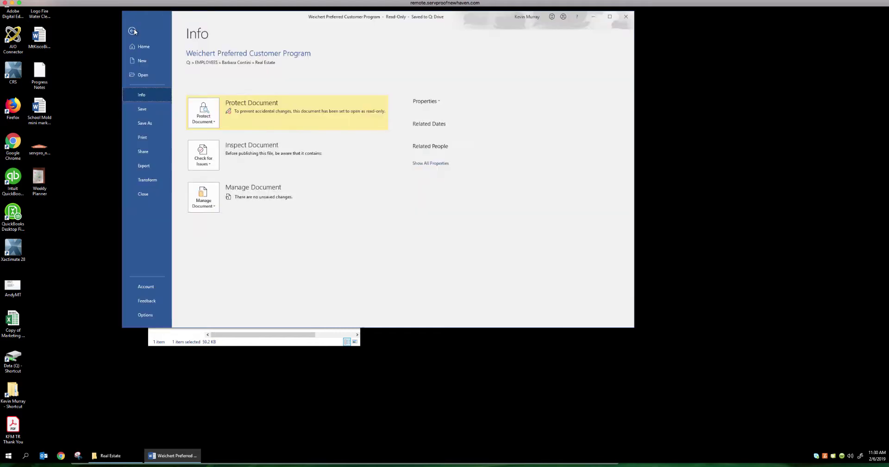
pyautogui.click(148, 122)
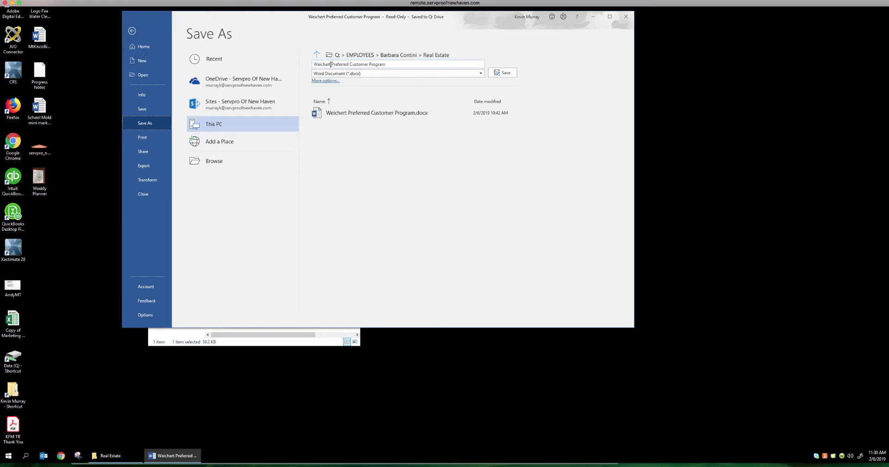
pyautogui.click(330, 64)
pyautogui.click(332, 64)
pyautogui.moveTo(332, 64); pyautogui.dragTo(304, 64)
pyautogui.write('Raveis')
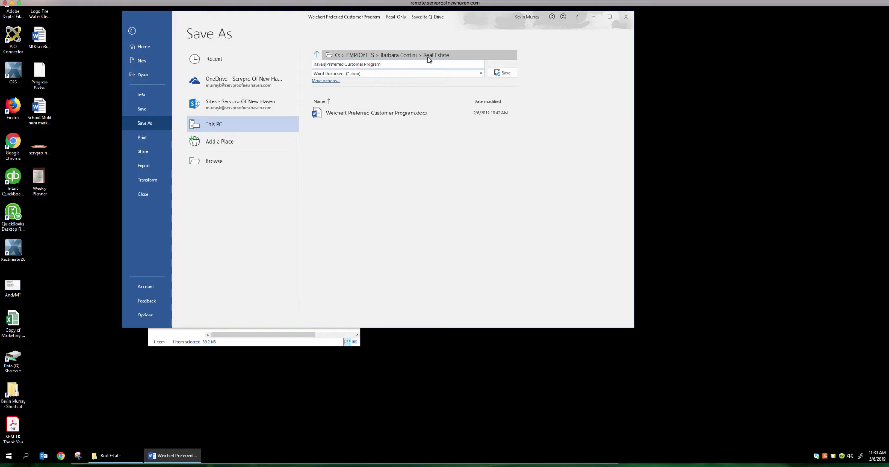
pyautogui.click(508, 74)
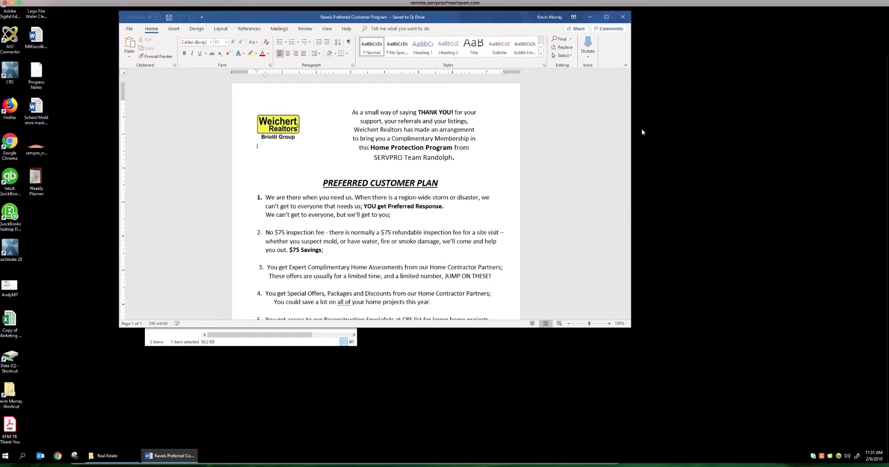
# - Delete the Weichert Realtors logo picture from the header area of the page
pyautogui.moveTo(628, 132); pyautogui.dragTo(622, 110)
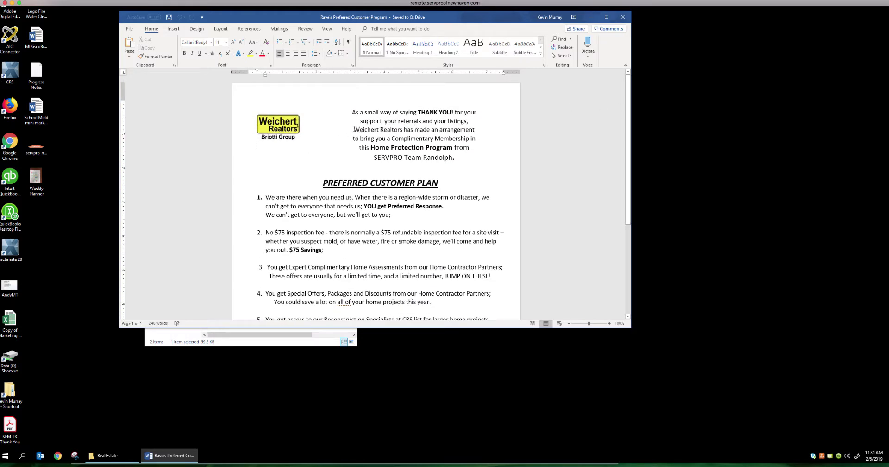
pyautogui.moveTo(354, 130); pyautogui.dragTo(377, 130)
pyautogui.click(305, 159)
pyautogui.click(279, 126)
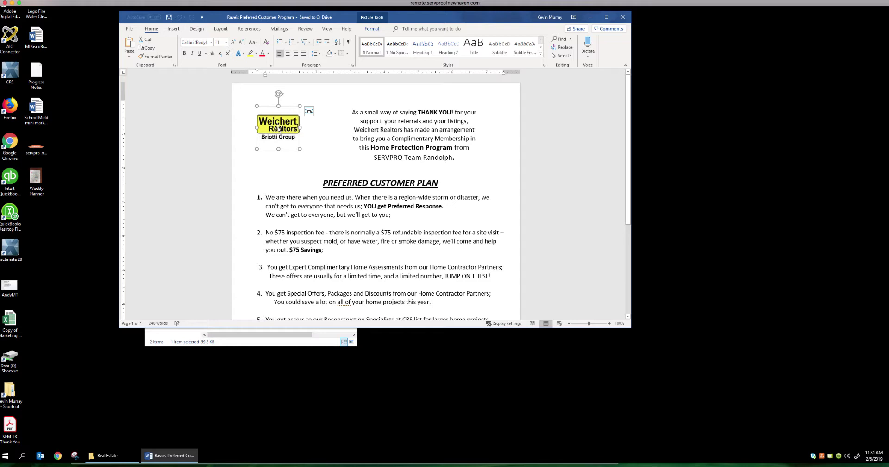
pyautogui.press('Delete')
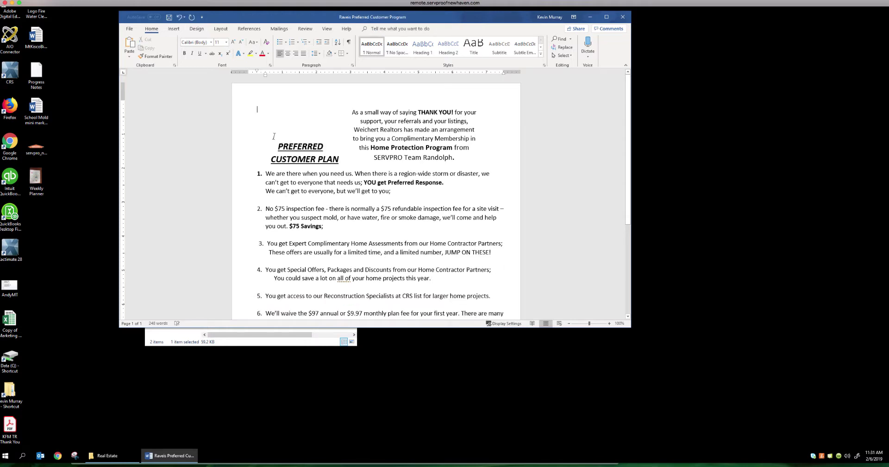
# - Insert the picture raveis-real-estate-logo from the employee's Logos folder under EMPLOYEES on the Data (Q:) drive
pyautogui.click(174, 29)
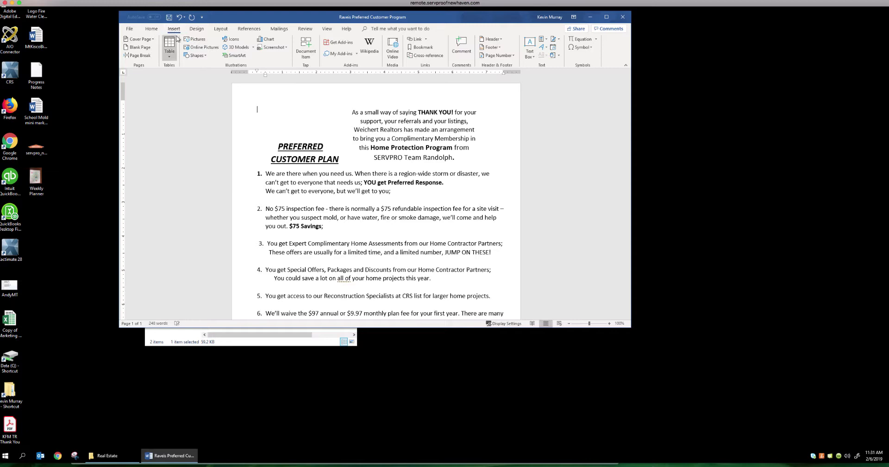
pyautogui.click(194, 41)
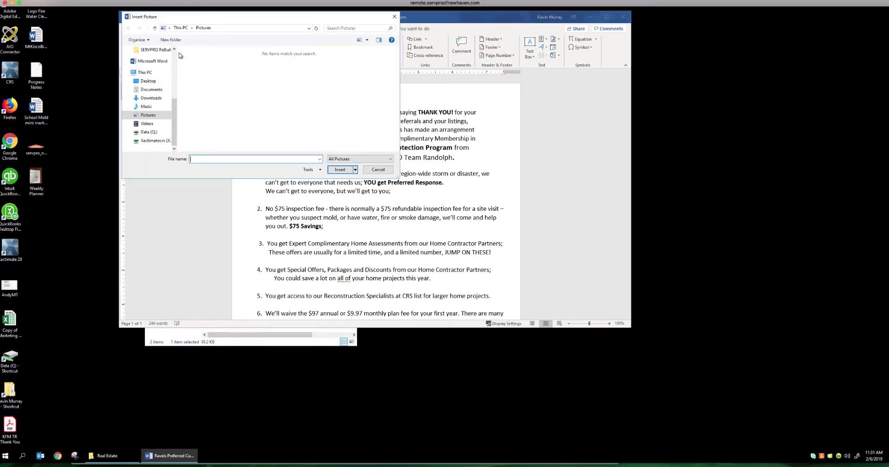
pyautogui.click(149, 132)
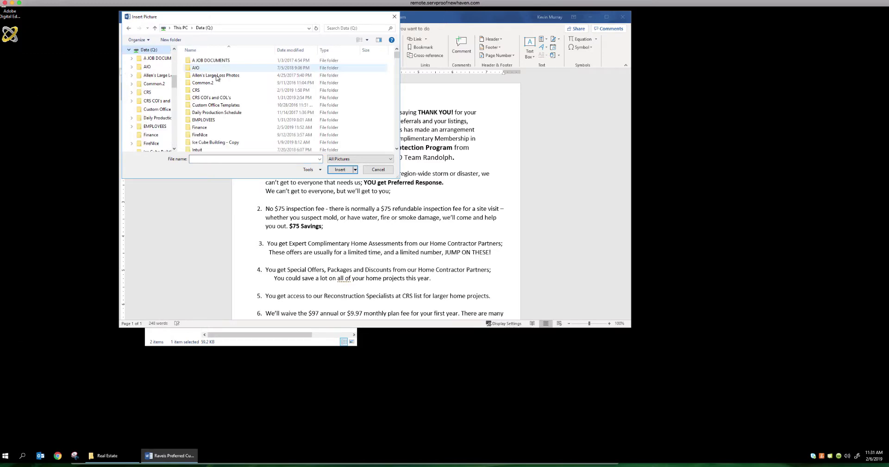
pyautogui.doubleClick(203, 120)
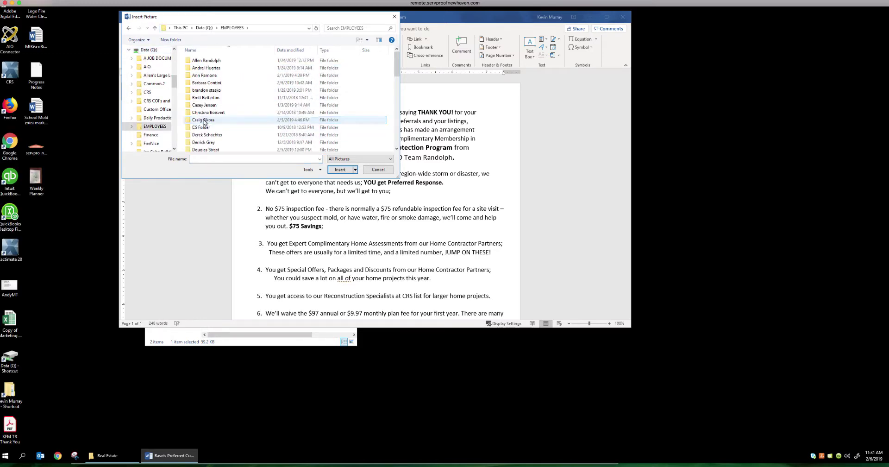
pyautogui.doubleClick(200, 83)
pyautogui.doubleClick(198, 68)
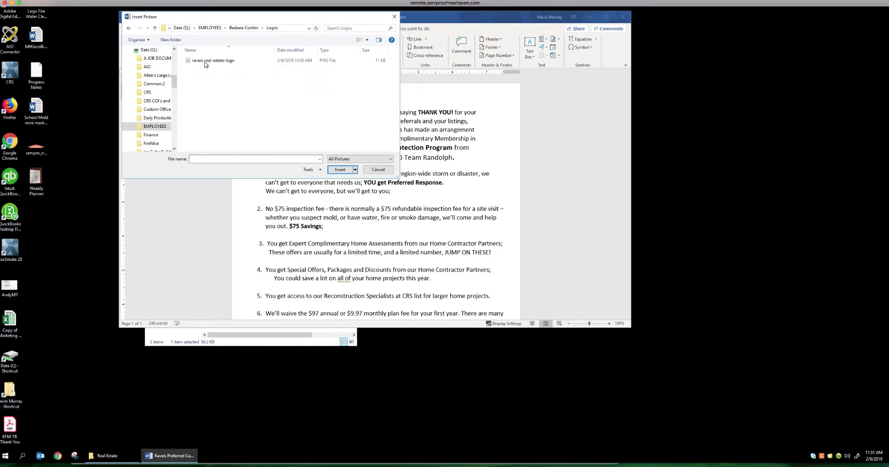
pyautogui.doubleClick(206, 61)
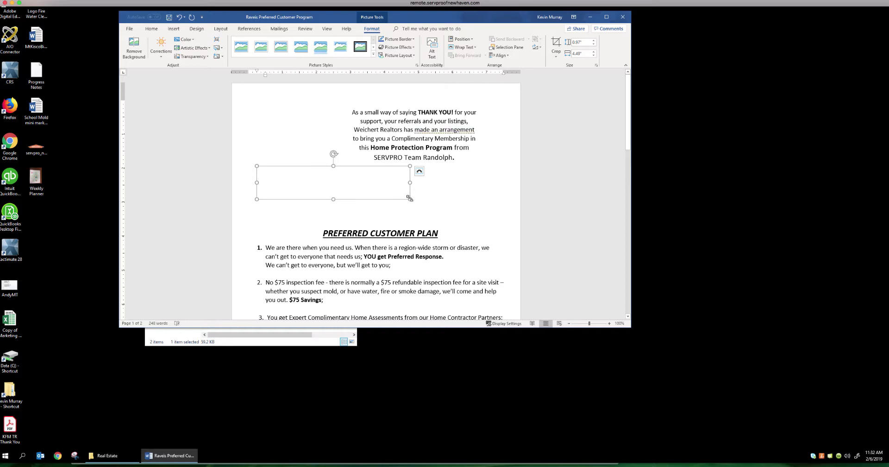
# - Shrink the inserted logo to about 0.54" high by 2.51" wide and set its text wrapping to Behind text
pyautogui.moveTo(410, 198); pyautogui.dragTo(342, 184)
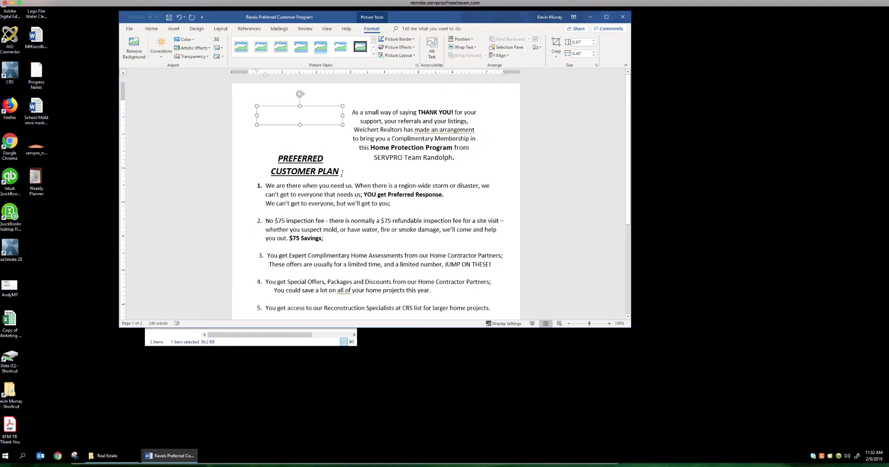
pyautogui.rightClick(298, 115)
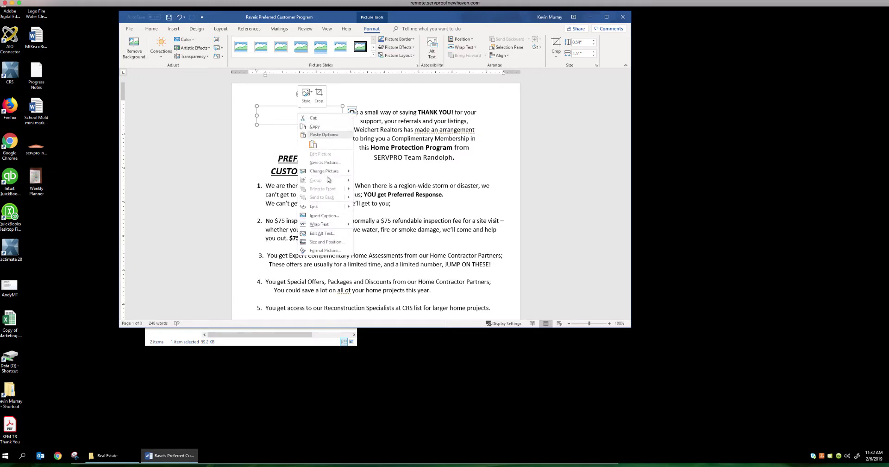
pyautogui.click(324, 242)
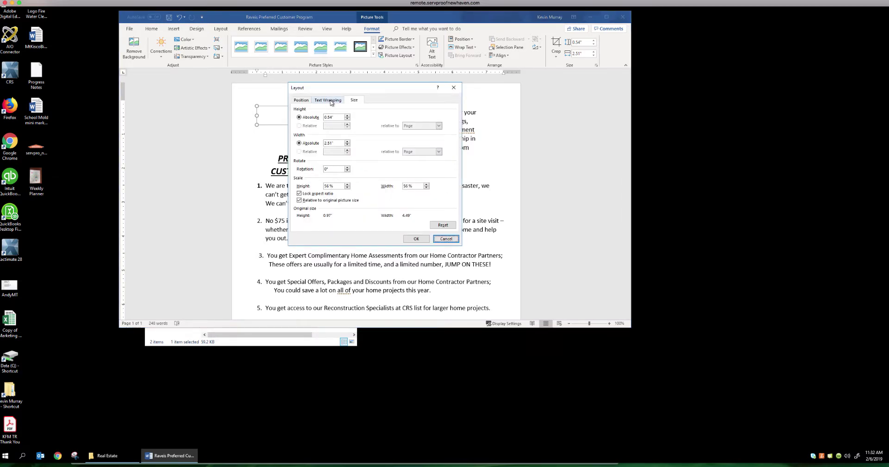
pyautogui.click(332, 101)
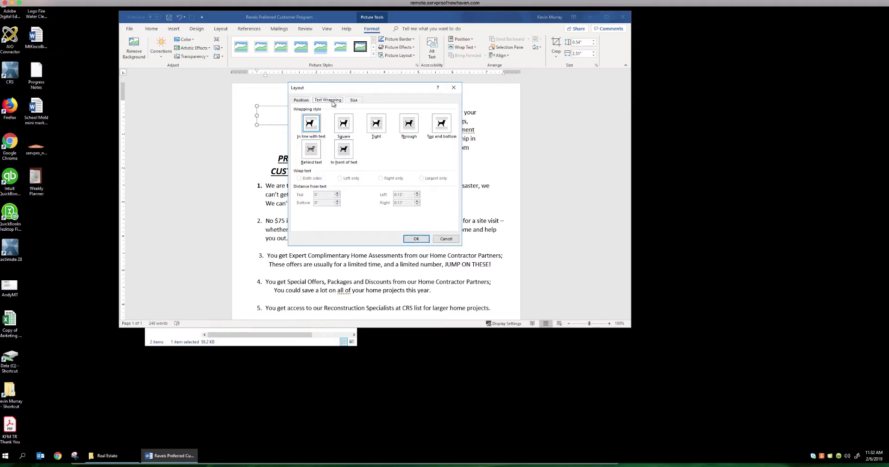
pyautogui.click(312, 152)
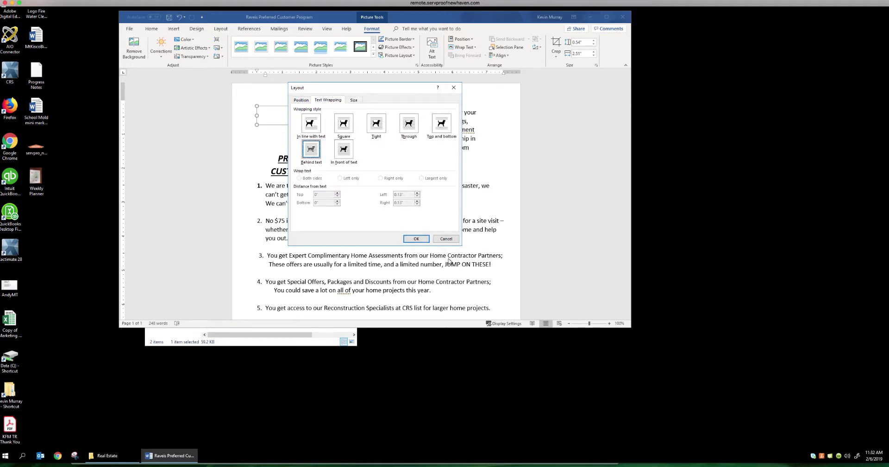
pyautogui.click(418, 240)
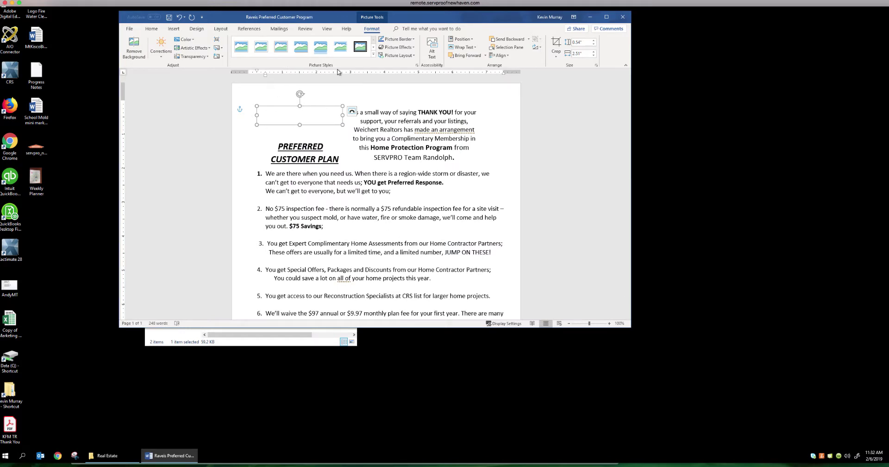
# - Insert a Simple Text Box near the page's upper edge and clear its placeholder text
pyautogui.click(174, 29)
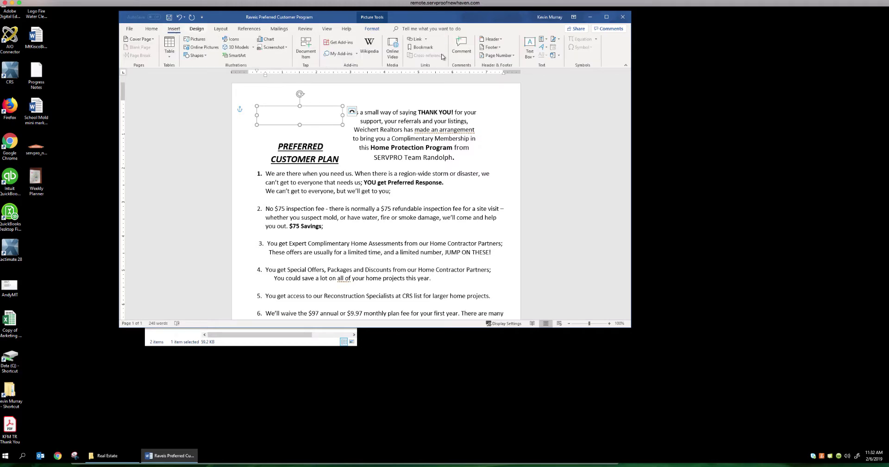
pyautogui.click(530, 42)
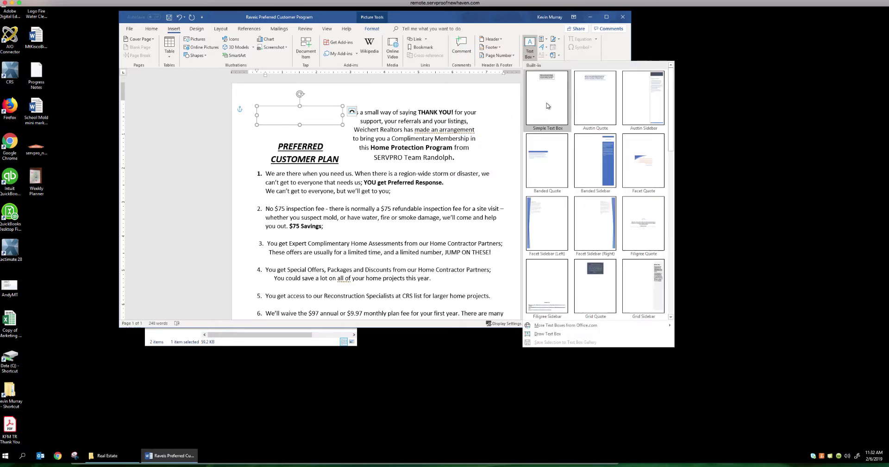
pyautogui.click(547, 105)
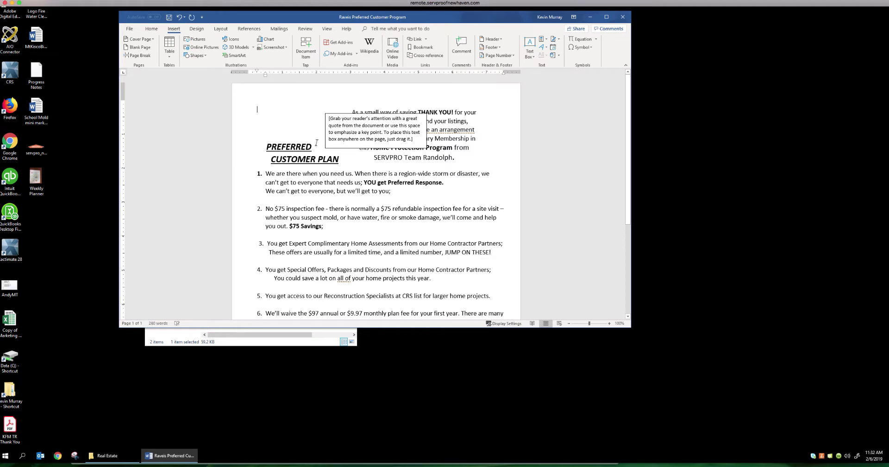
pyautogui.click(328, 119)
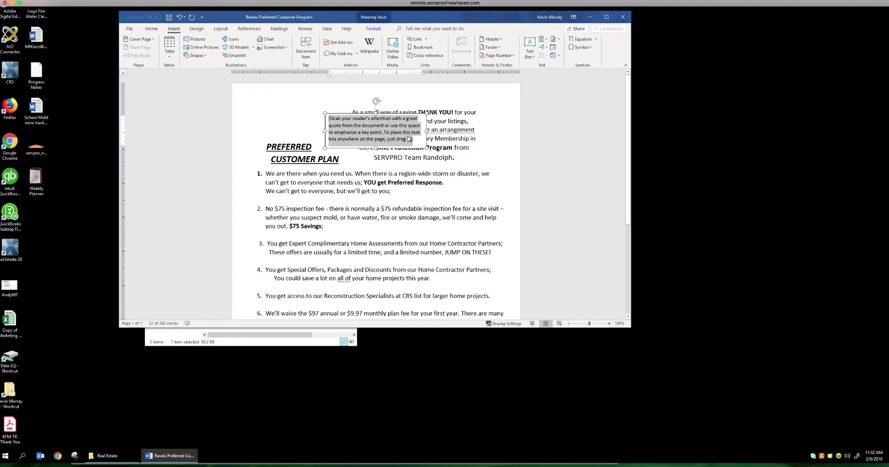
pyautogui.press('Delete')
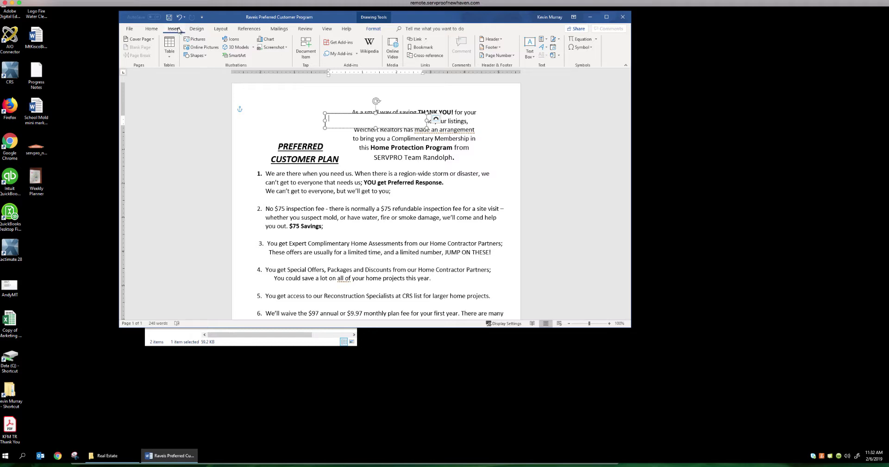
# - Fill the empty text box with a light blue theme color
pyautogui.rightClick(342, 114)
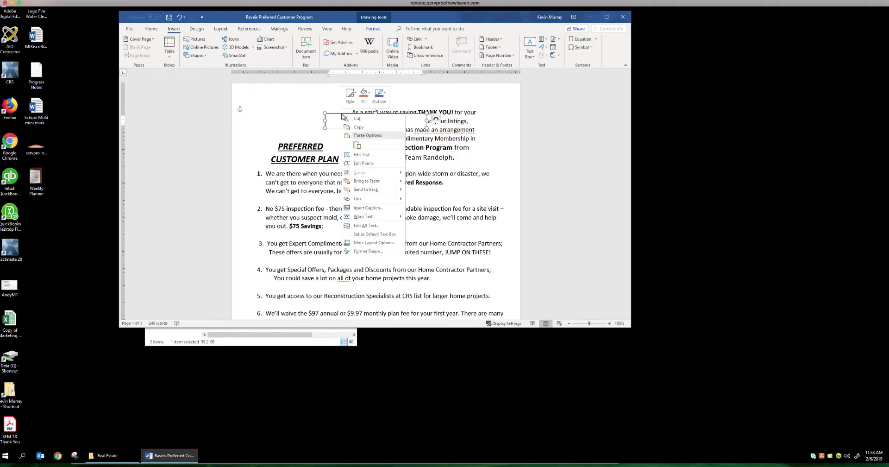
pyautogui.click(364, 100)
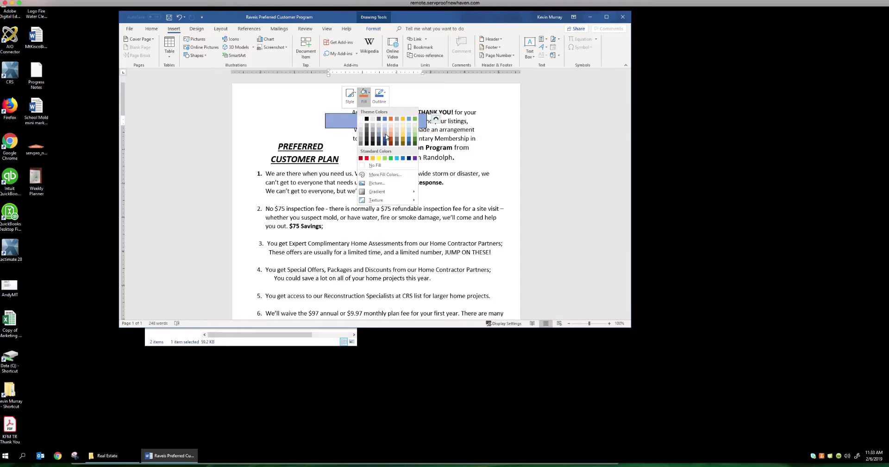
pyautogui.click(386, 137)
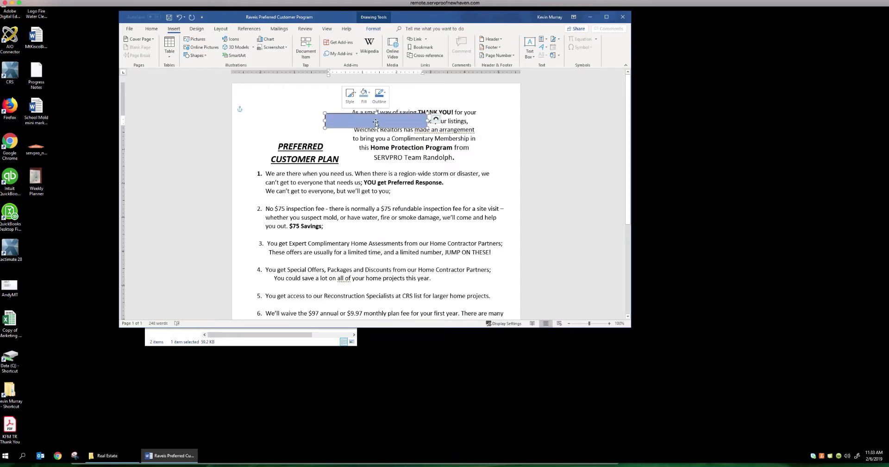
# - Move the blue text box beside the thank-you paragraph, directly above the Preferred Customer Plan heading and overlapping the logo's lower edge
pyautogui.click(353, 119)
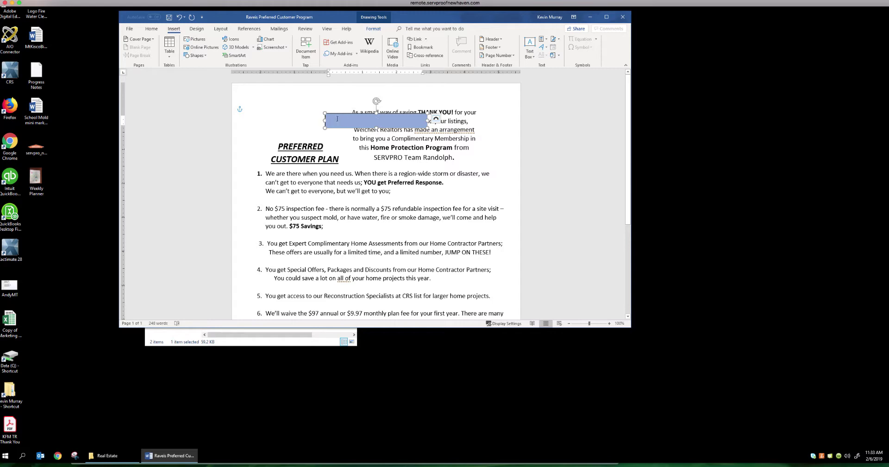
pyautogui.moveTo(350, 116); pyautogui.dragTo(279, 112)
pyautogui.click(288, 112)
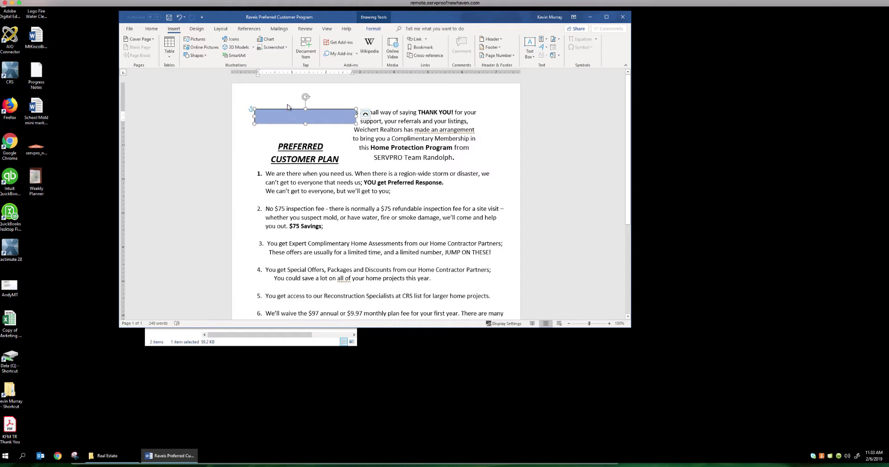
pyautogui.tripleClick(287, 107)
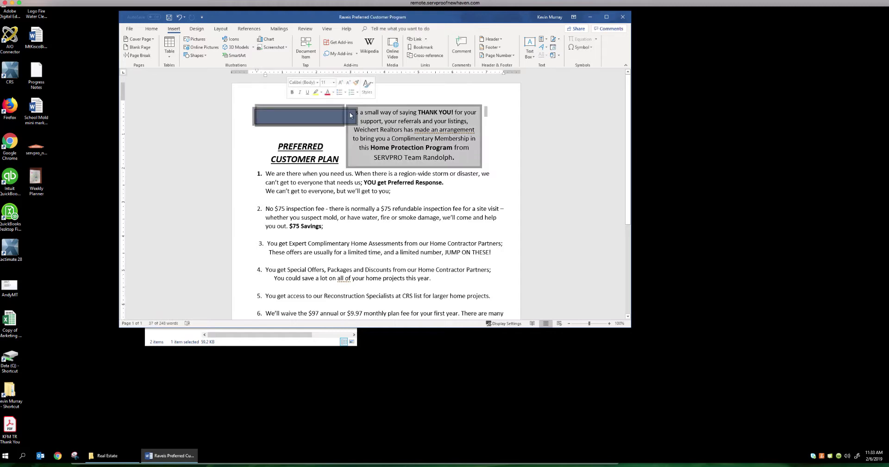
pyautogui.click(288, 131)
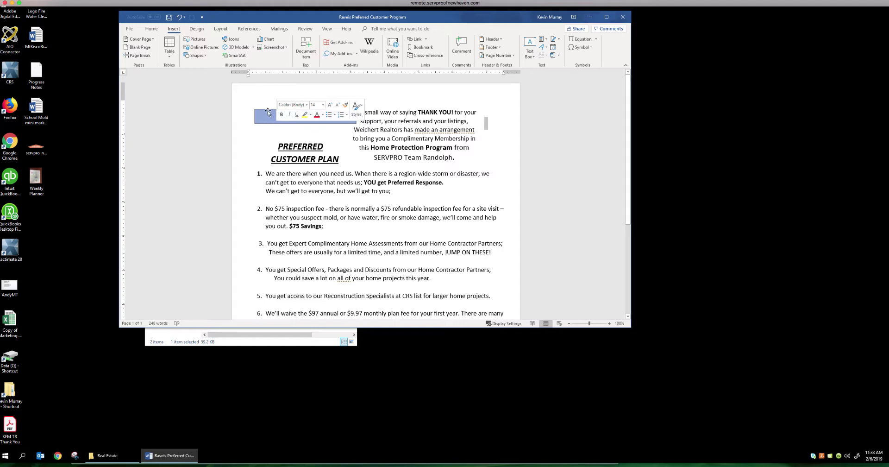
pyautogui.moveTo(268, 112); pyautogui.dragTo(268, 121)
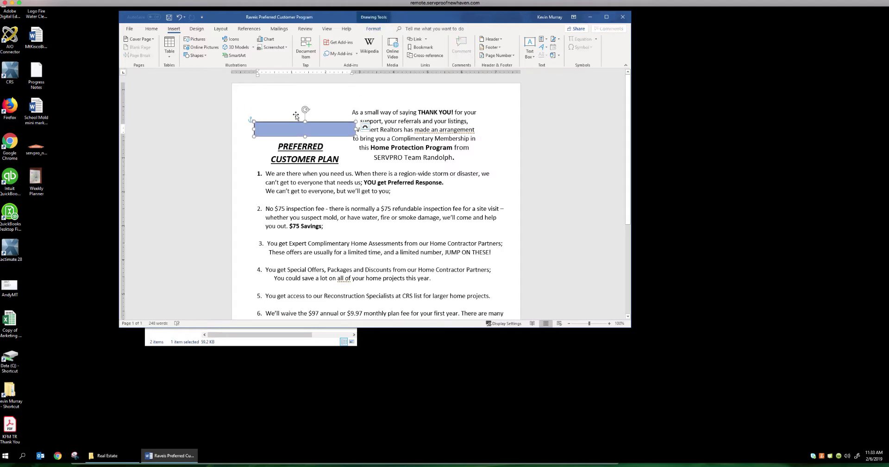
# - Change the logo picture's text wrapping to In front of text
pyautogui.click(288, 115)
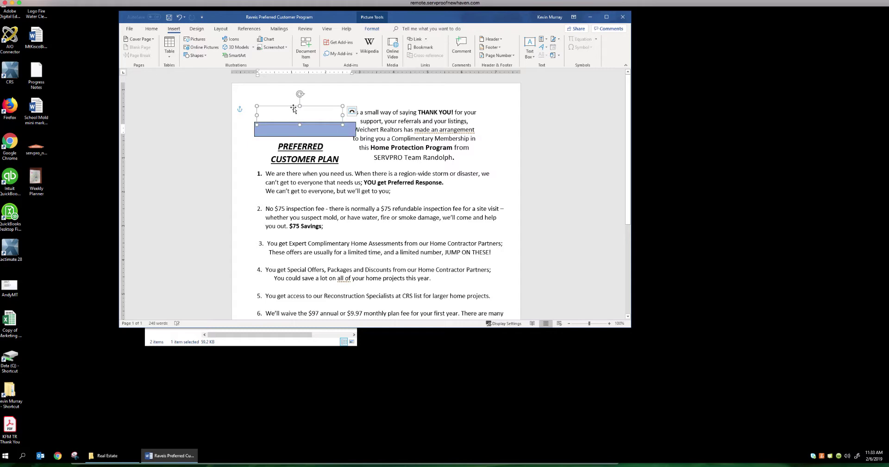
pyautogui.rightClick(293, 111)
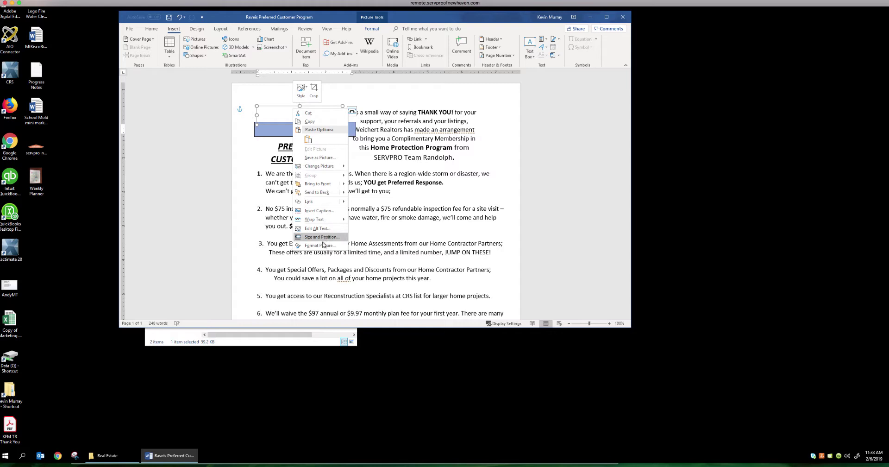
pyautogui.click(324, 237)
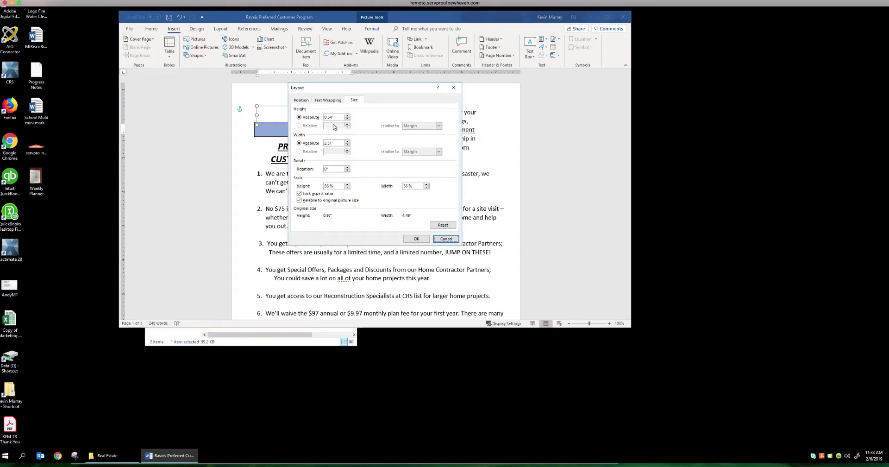
pyautogui.click(302, 101)
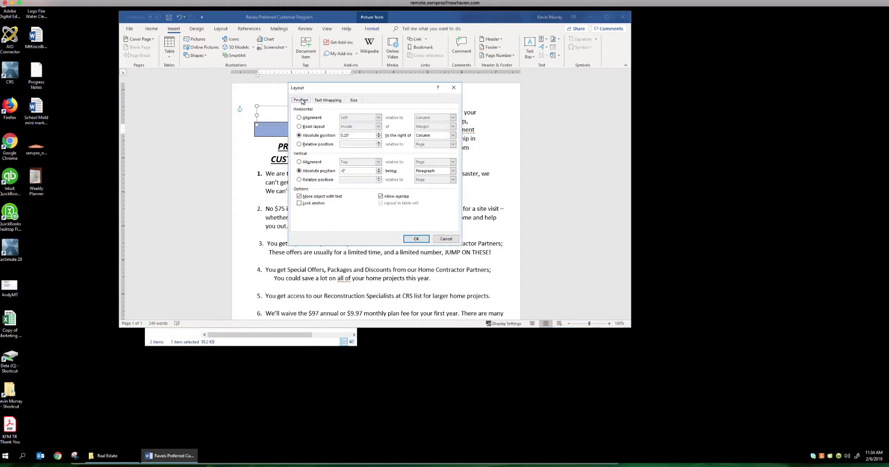
pyautogui.click(328, 100)
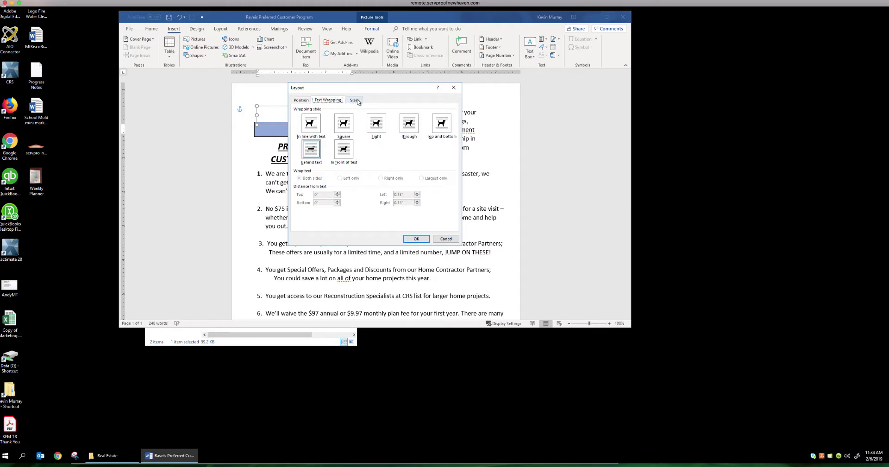
pyautogui.click(346, 149)
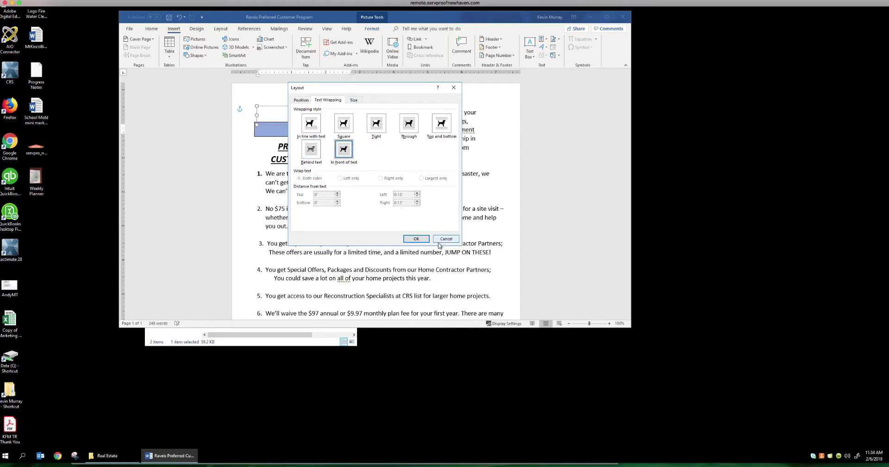
pyautogui.click(416, 238)
# - Change the blue text box's text wrapping to Behind text
pyautogui.click(287, 134)
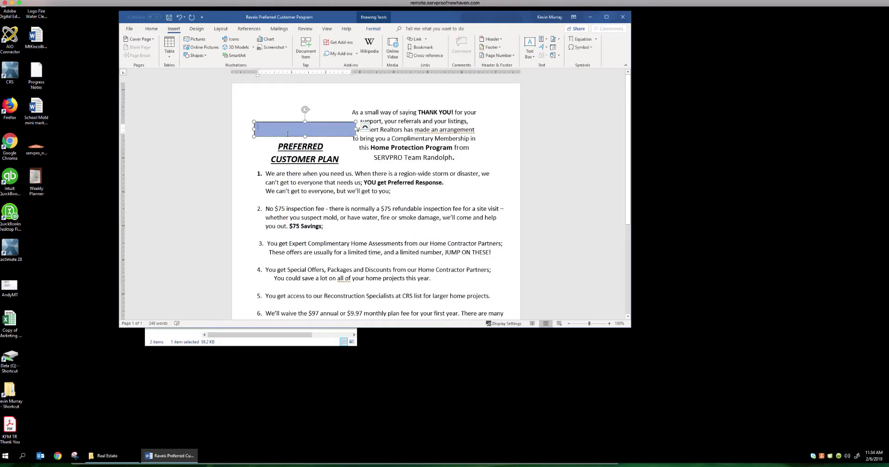
pyautogui.rightClick(289, 130)
pyautogui.press('Escape')
pyautogui.rightClick(269, 136)
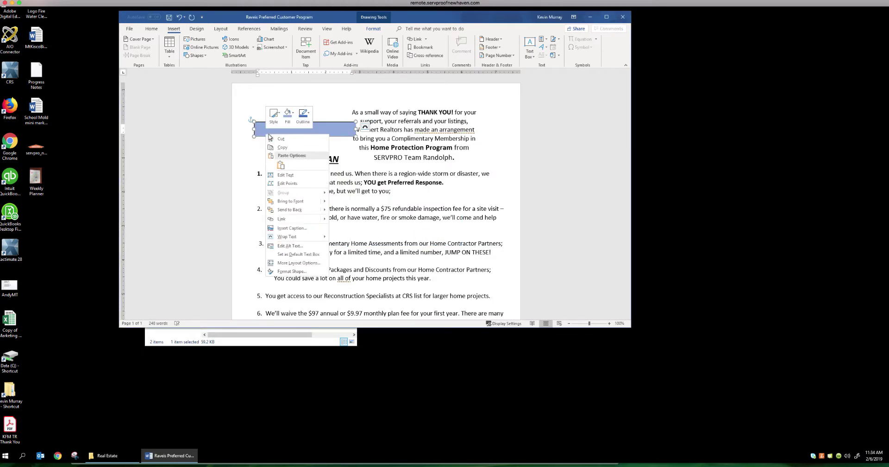
pyautogui.click(295, 264)
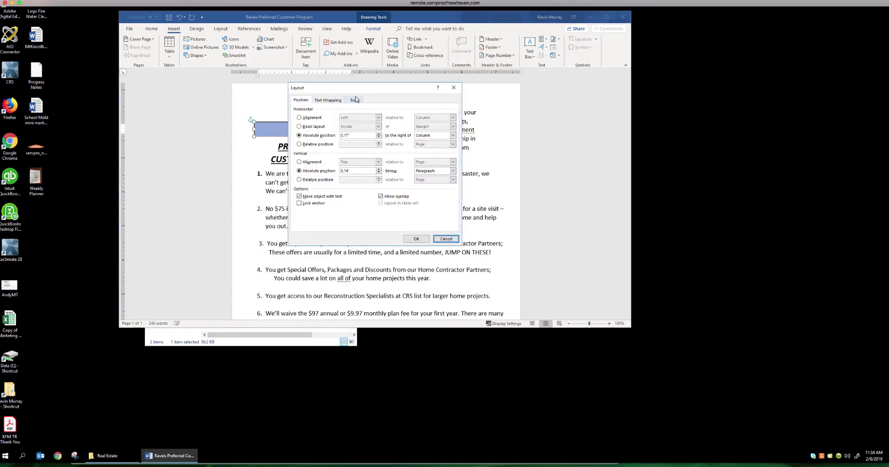
pyautogui.click(339, 101)
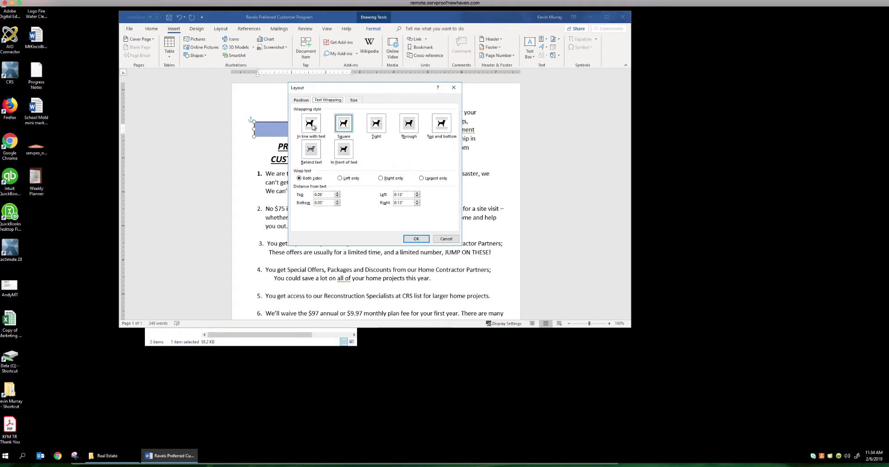
pyautogui.click(310, 151)
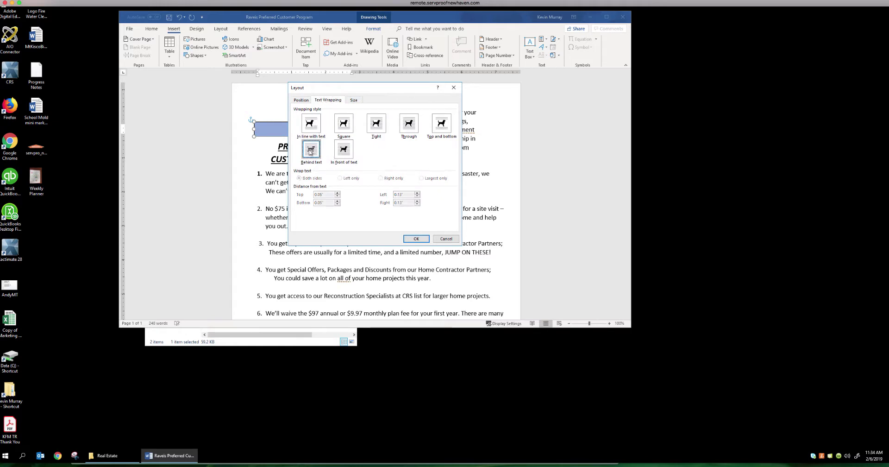
pyautogui.click(415, 239)
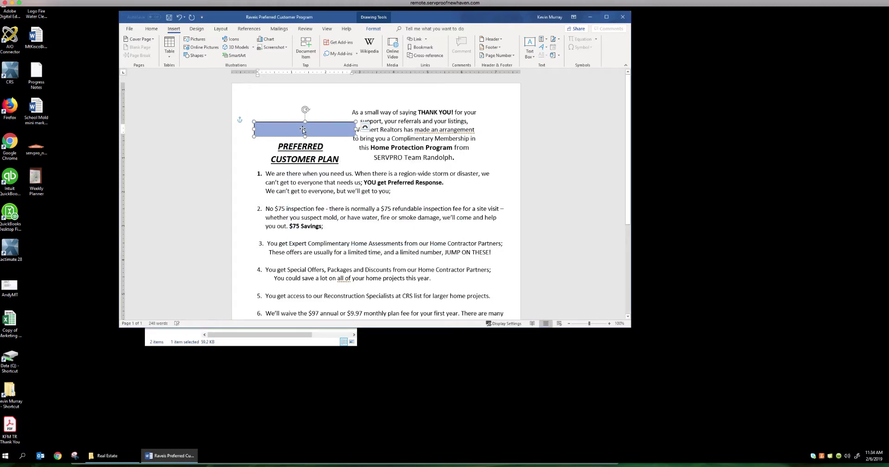
# - Move the William Raveis logo down onto the blue text box above the Preferred Customer Plan heading
pyautogui.click(291, 116)
pyautogui.moveTo(291, 115); pyautogui.dragTo(294, 127)
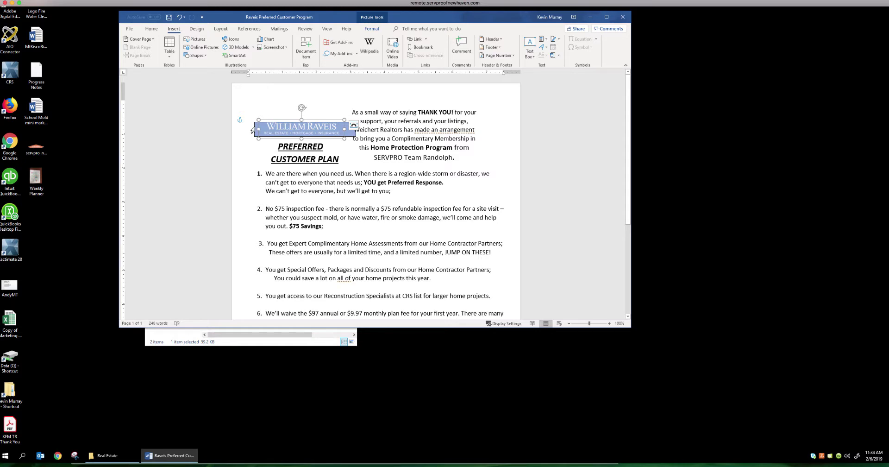
pyautogui.click(246, 128)
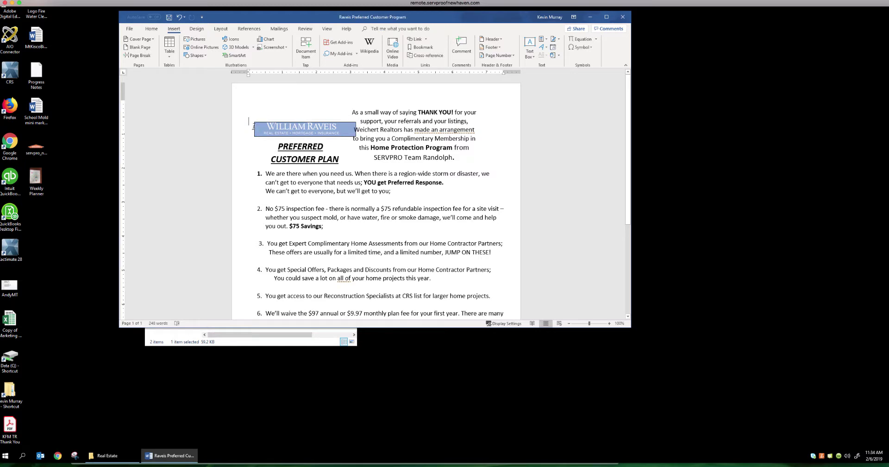
# - Move the blue text box up level with the thank-you paragraph's first line and place the William Raveis logo over it
pyautogui.click(257, 126)
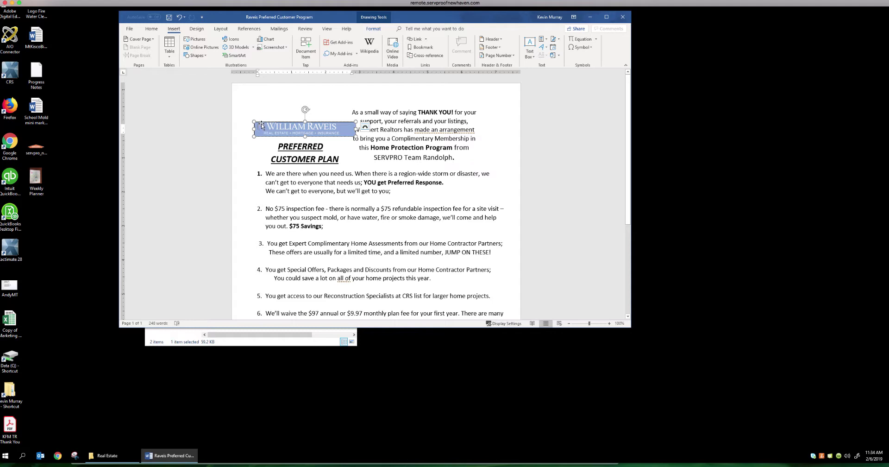
pyautogui.moveTo(262, 125); pyautogui.dragTo(255, 108)
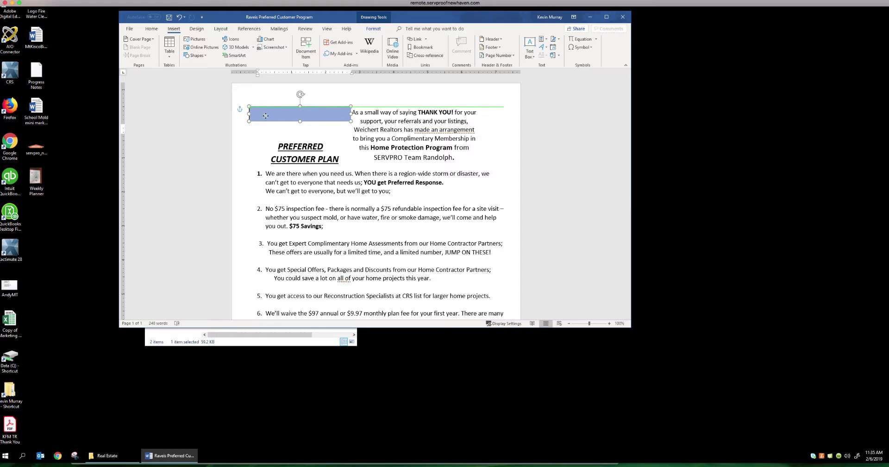
pyautogui.moveTo(256, 108)
pyautogui.mouseDown()
pyautogui.moveTo(268, 109)
pyautogui.moveTo(254, 108)
pyautogui.mouseUp()
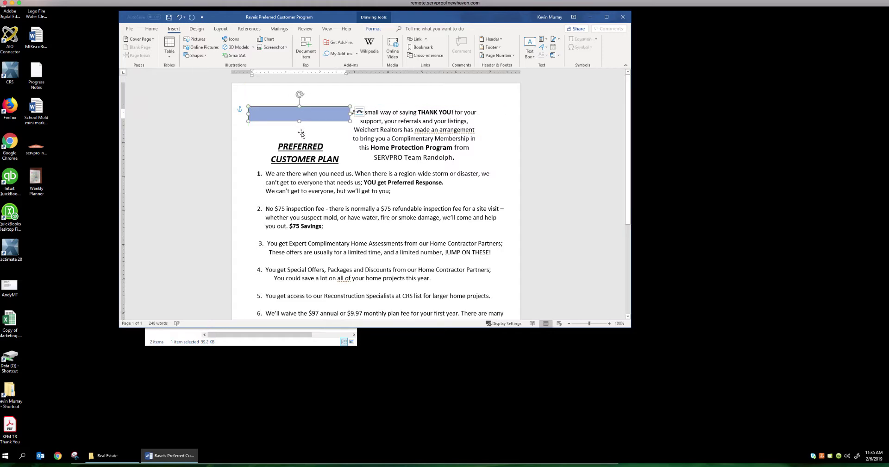
pyautogui.click(300, 131)
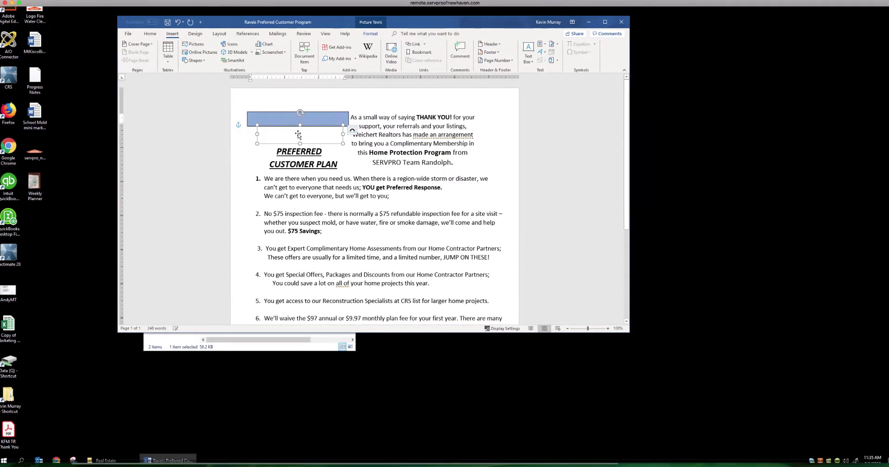
pyautogui.moveTo(298, 132); pyautogui.dragTo(292, 124)
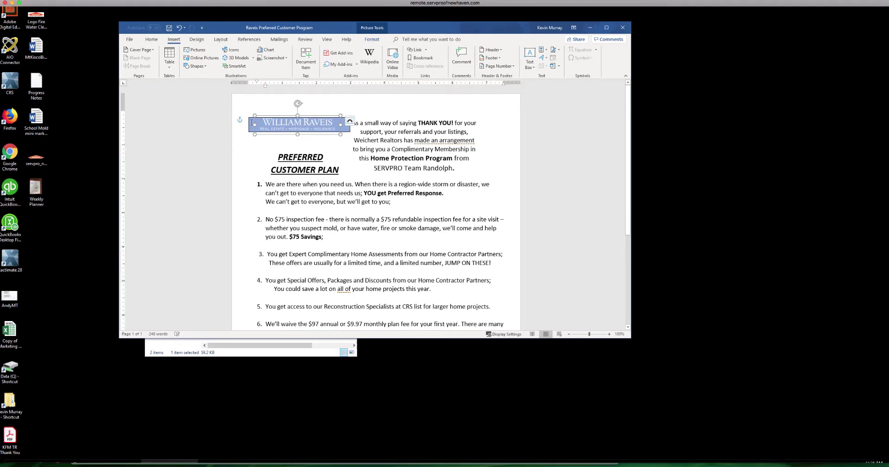
pyautogui.click(250, 121)
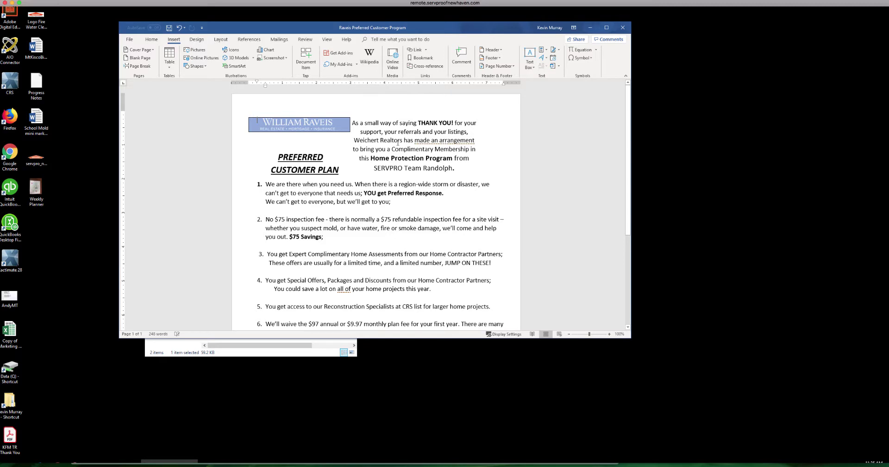
# - Replace "Weichert" with "Raveis" in the thank-you paragraph
pyautogui.click(371, 140)
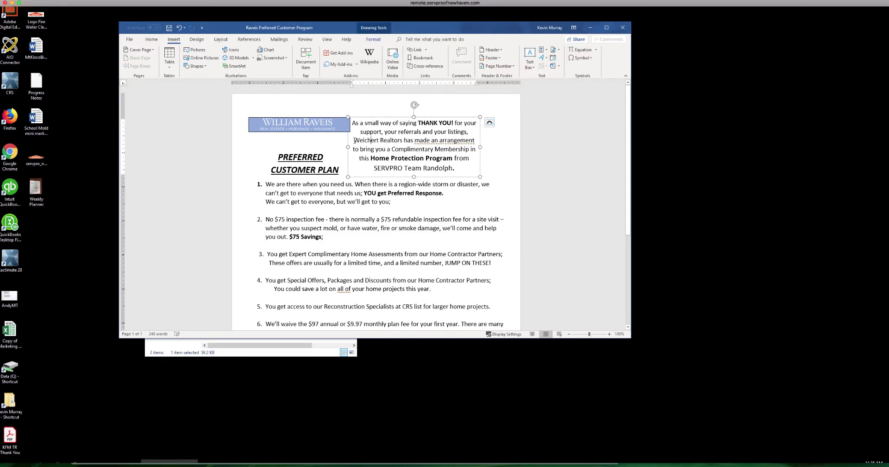
pyautogui.click(391, 237)
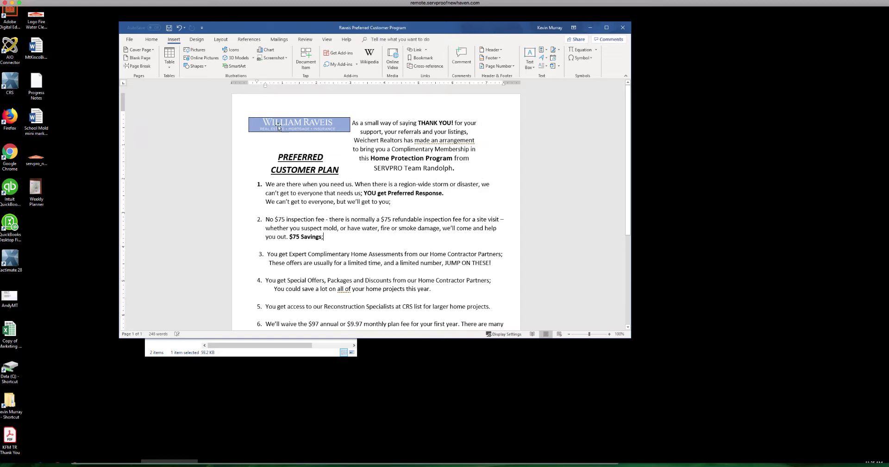
pyautogui.click(417, 134)
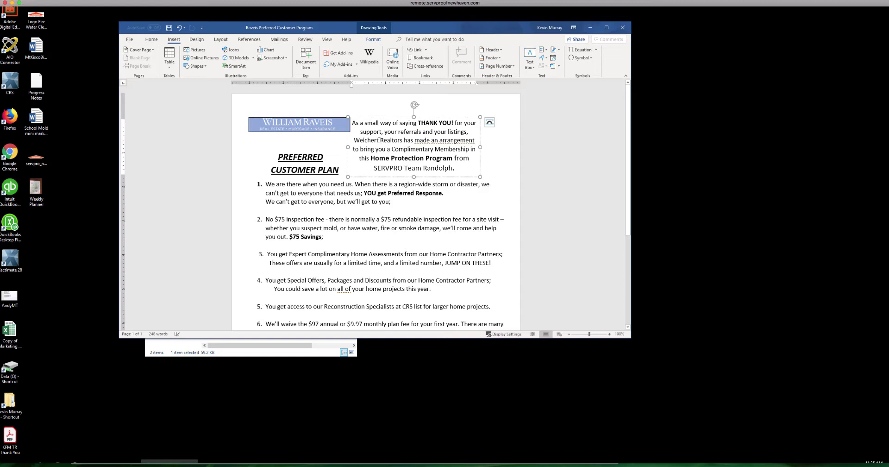
pyautogui.moveTo(379, 141); pyautogui.dragTo(355, 141)
pyautogui.write('Raveis')
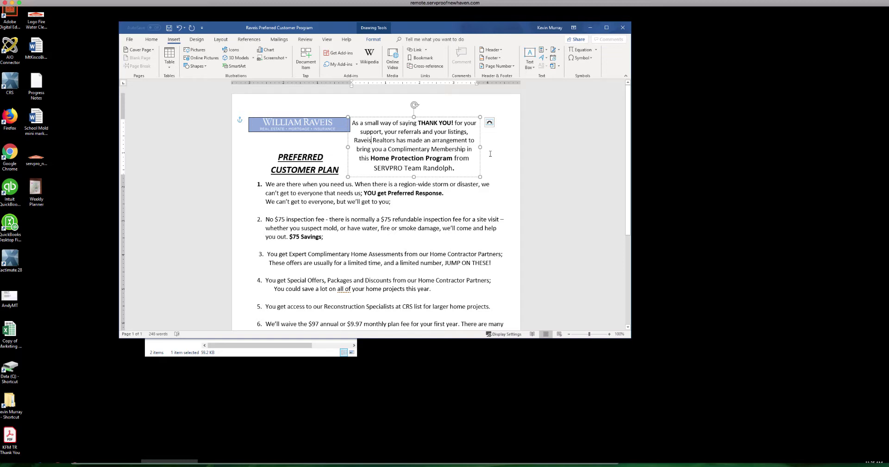
# - Insert two line breaks before the Preferred Customer Plan heading to move it below the thank-you paragraph
pyautogui.click(277, 155)
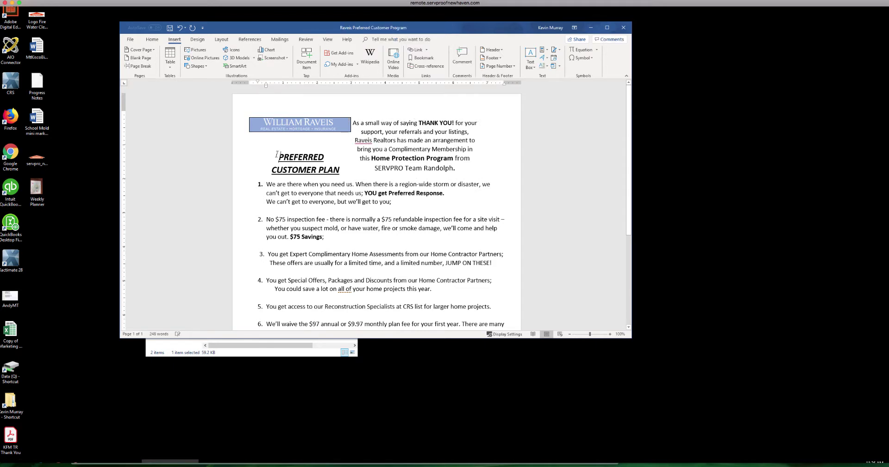
pyautogui.press('Return')
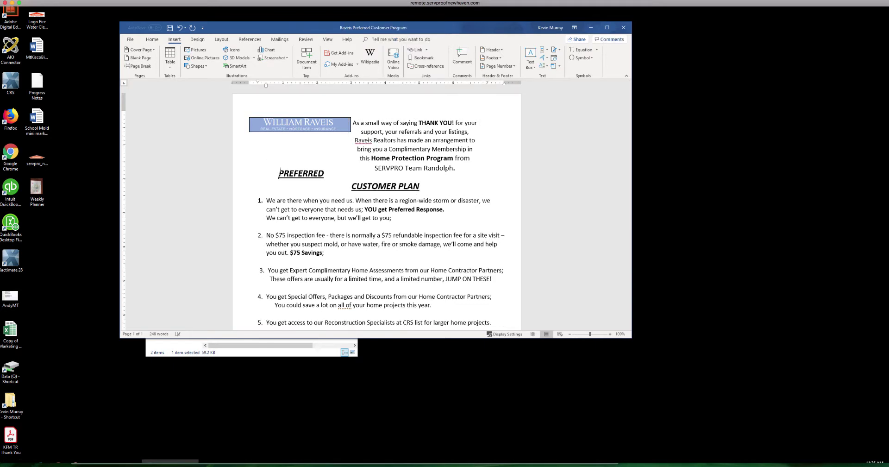
pyautogui.press('Return')
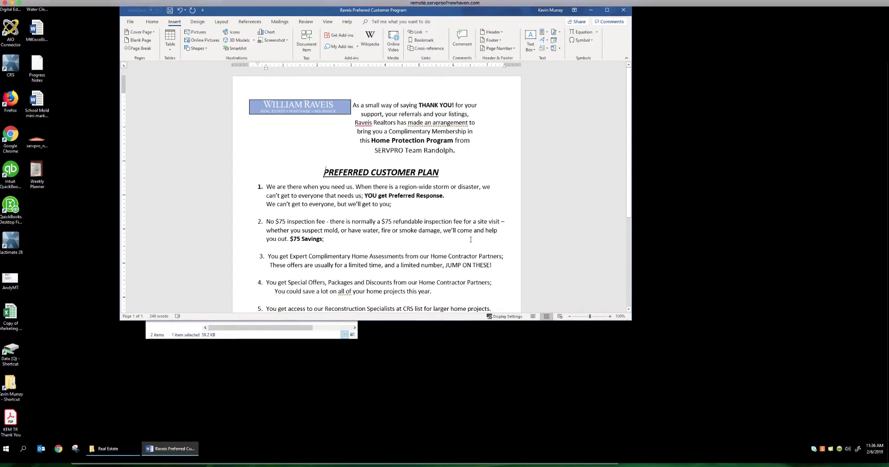
# - Move the thank-you text box toward the page's right margin, leaving a gap between it and the logo
pyautogui.moveTo(630, 174); pyautogui.dragTo(629, 297)
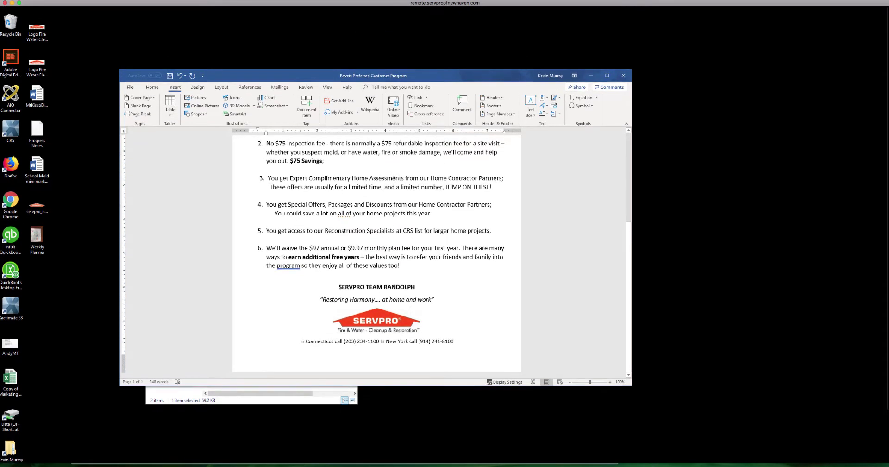
pyautogui.click(628, 138)
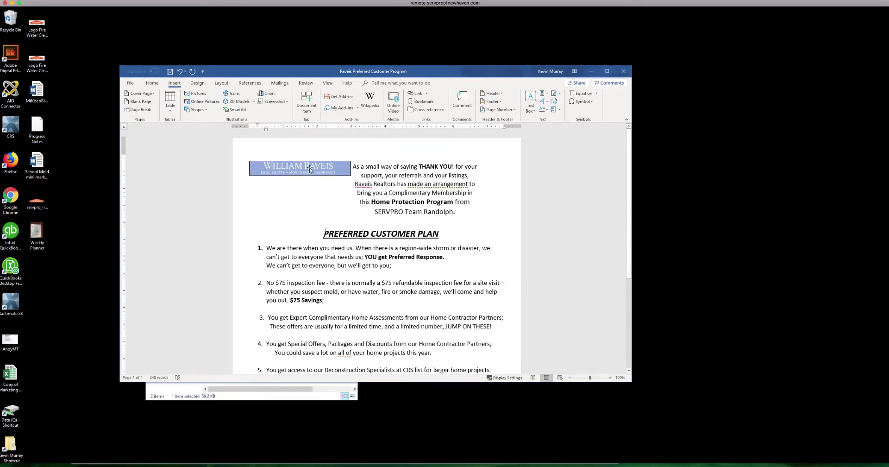
pyautogui.click(408, 184)
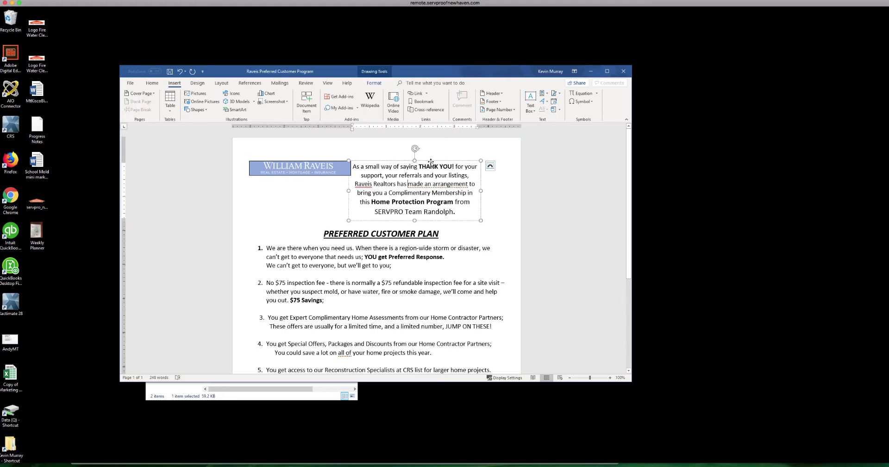
pyautogui.moveTo(430, 162); pyautogui.dragTo(455, 160)
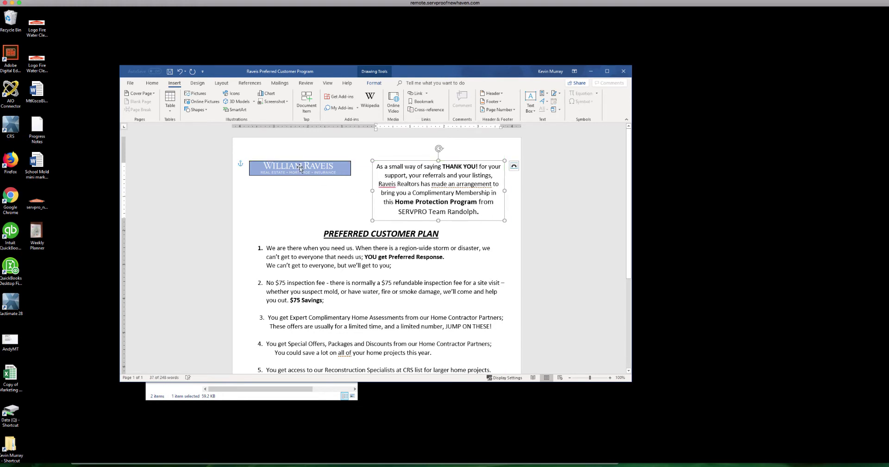
pyautogui.click(323, 194)
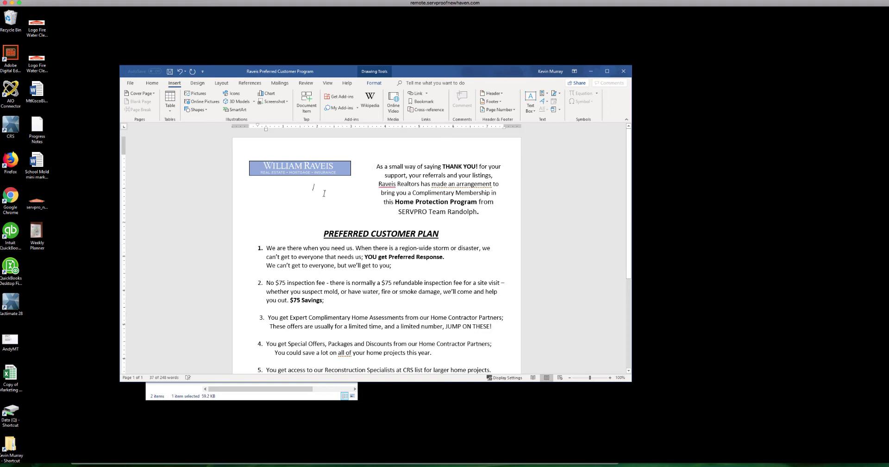
# - Save the Raveis Preferred Customer Program document
pyautogui.click(131, 83)
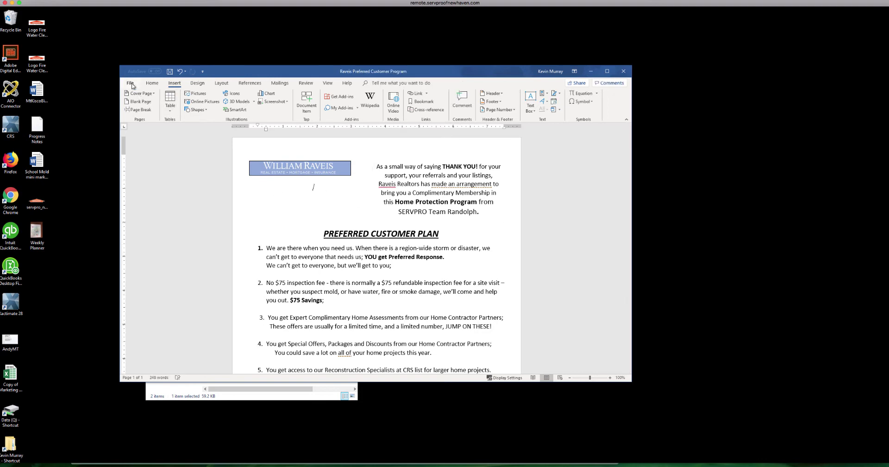
pyautogui.click(141, 162)
pyautogui.click(752, 2)
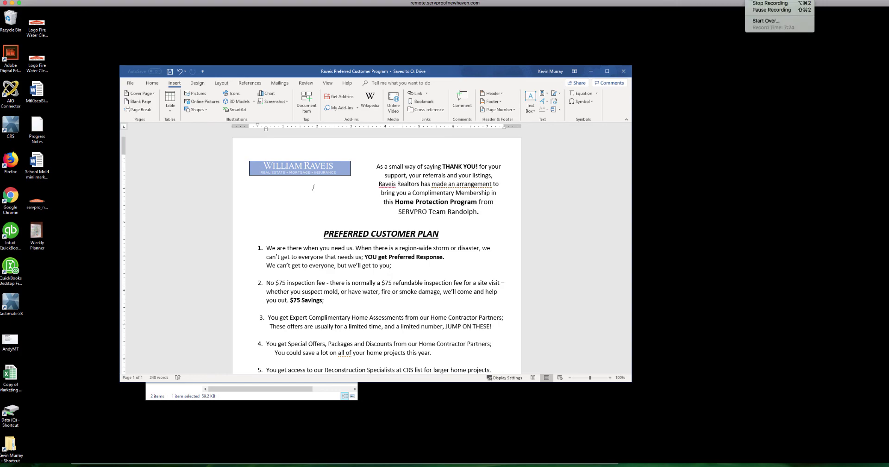